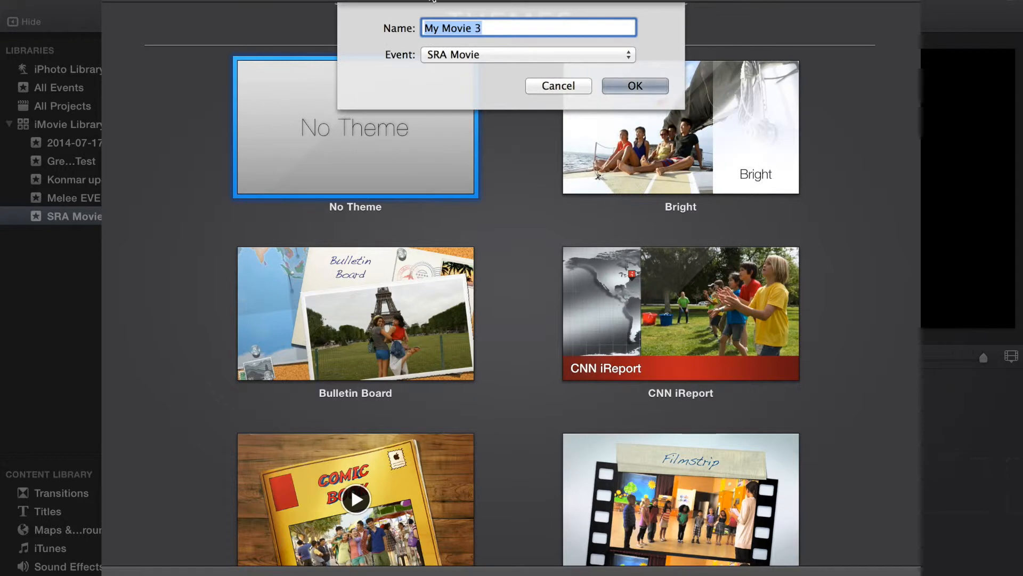
- Create the No Theme movie My Movie 3 in the SRA Movie event, and add a new event to the iMovie Library
{"action": "left_click", "coordinate": [653, 85]}
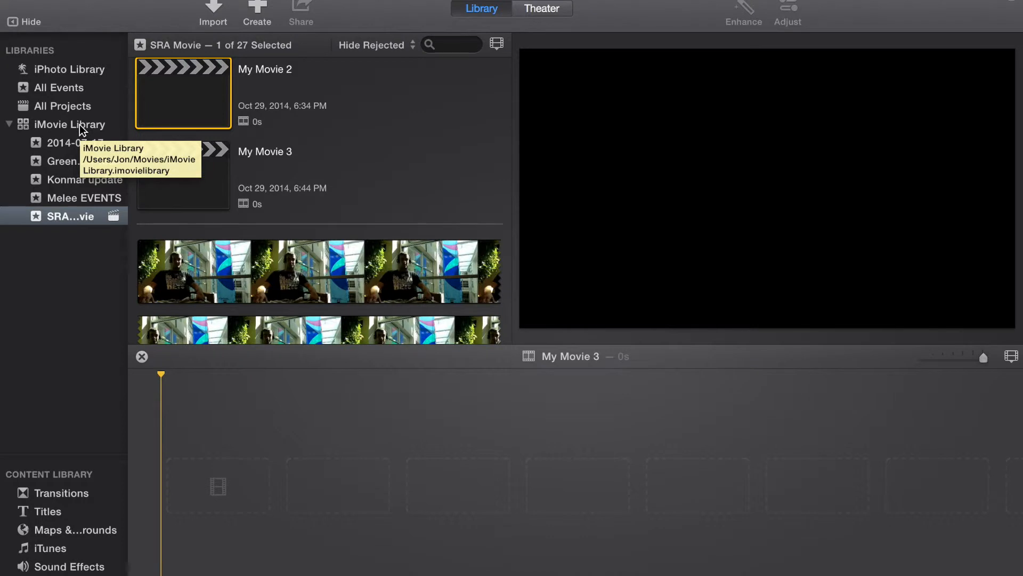
{"action": "left_click", "coordinate": [102, 0]}
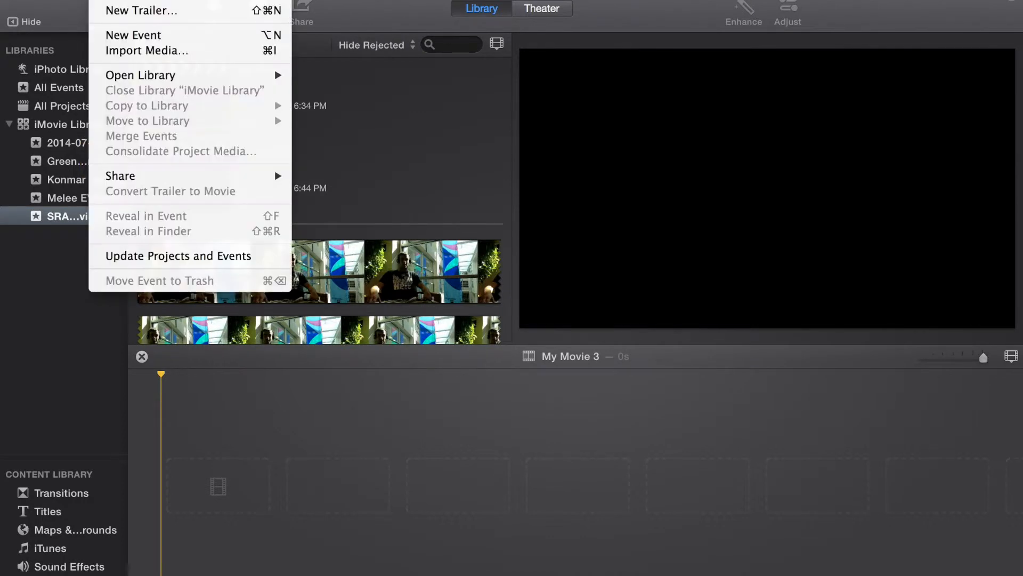
{"action": "left_click", "coordinate": [152, 37]}
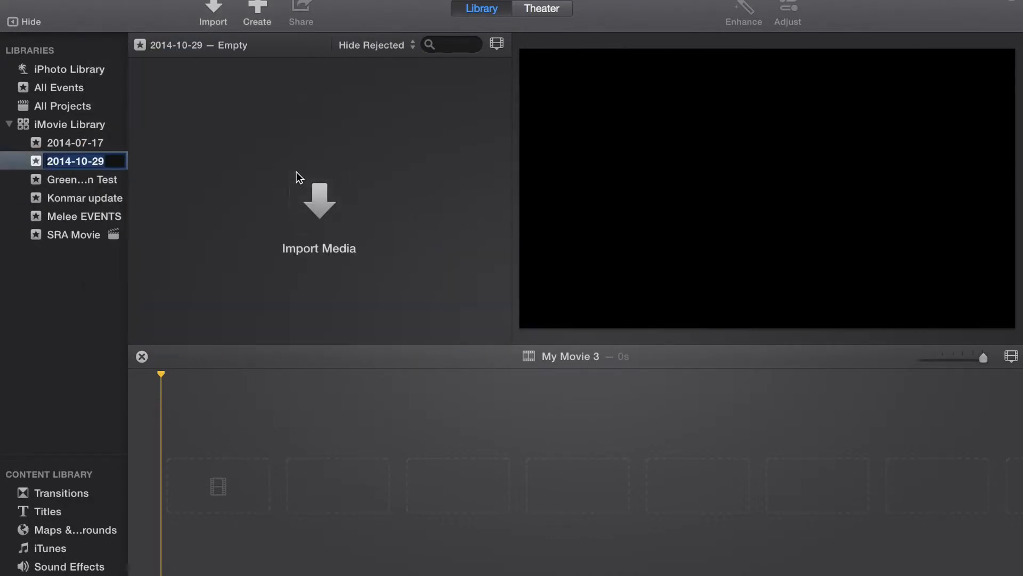
- Import CLICK ME!!!.mp4 from the Desktop folder into the 2014-10-29 event and place about 14 s of its later footage in the timeline
{"action": "left_click", "coordinate": [320, 202]}
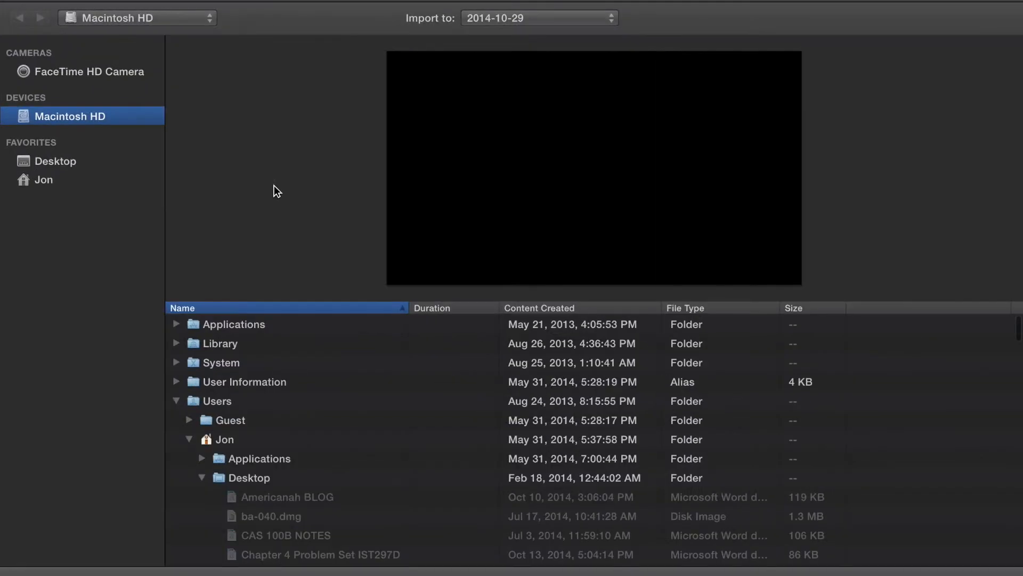
{"action": "scroll", "coordinate": [299, 504], "scroll_direction": "down", "scroll_amount": 5}
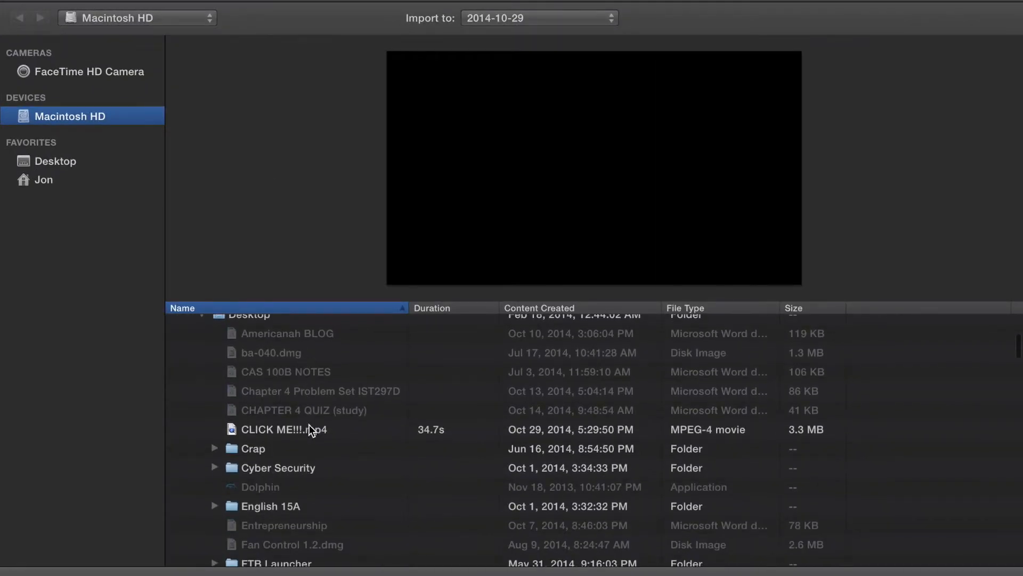
{"action": "left_click", "coordinate": [312, 430]}
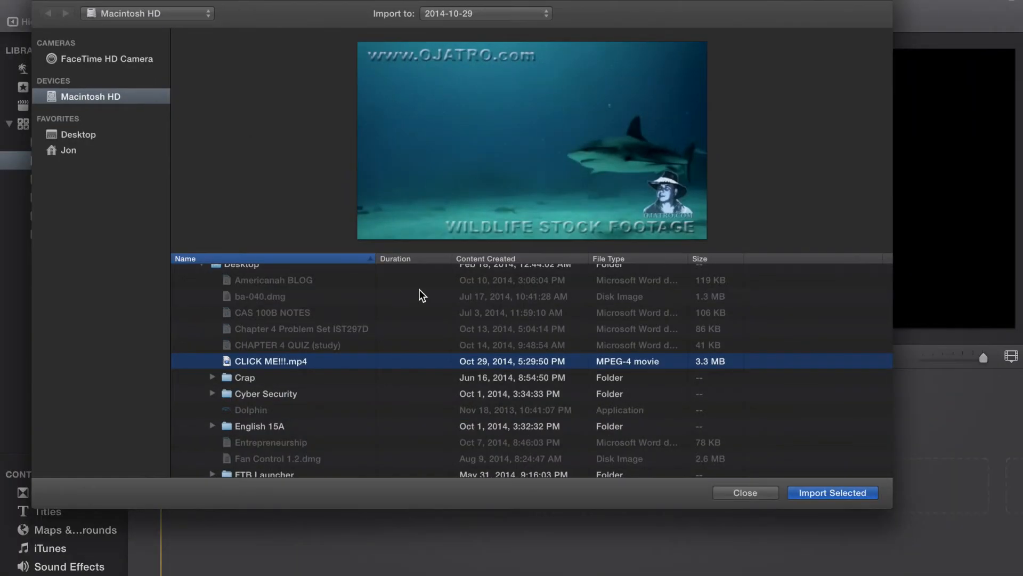
{"action": "left_click", "coordinate": [832, 490]}
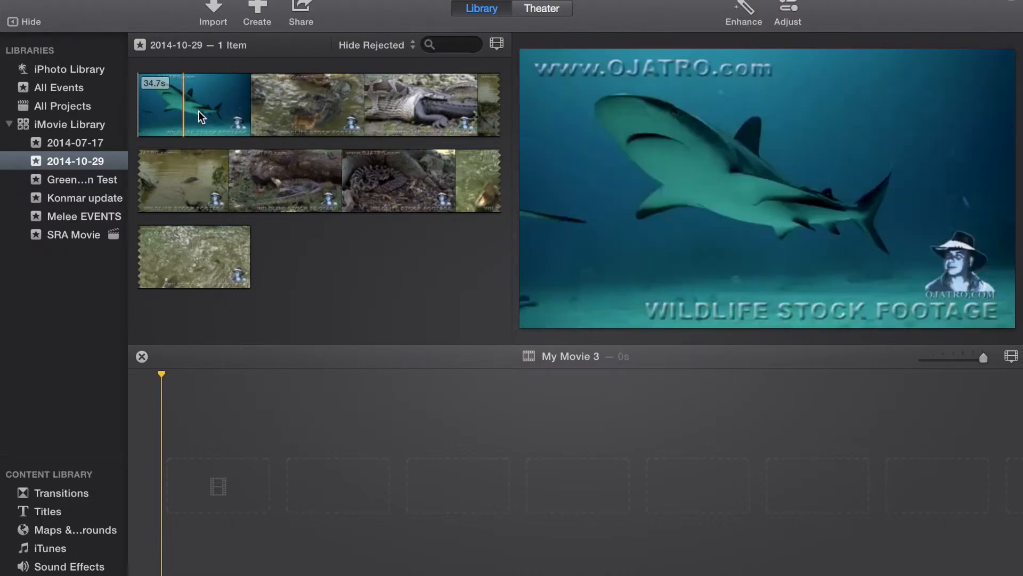
{"action": "left_click_drag", "start_coordinate": [197, 261], "coordinate": [301, 459]}
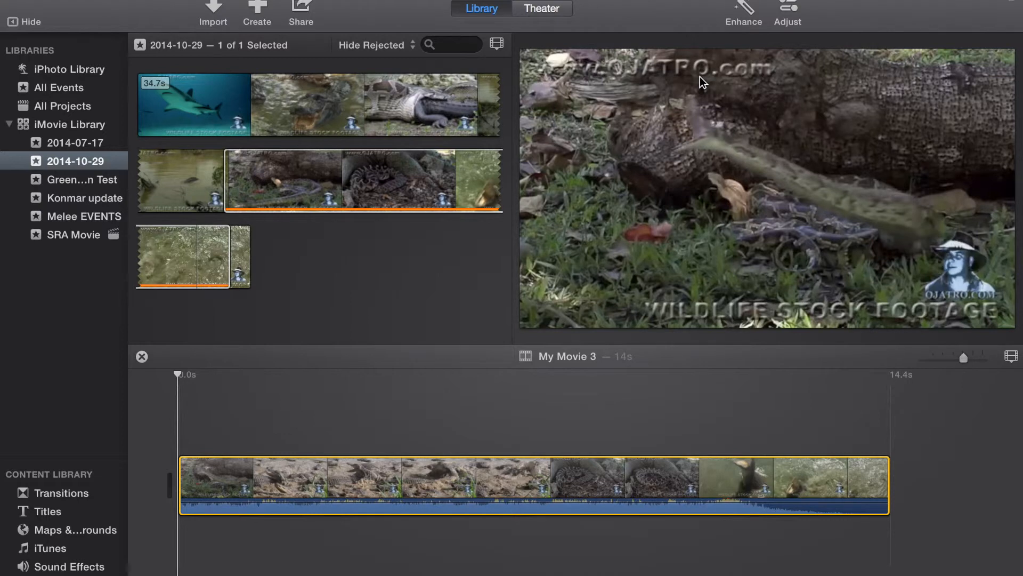
- Show the timeline clip's cropping options and slightly lower its saturation with the color correction adjustments
{"action": "left_click", "coordinate": [787, 13]}
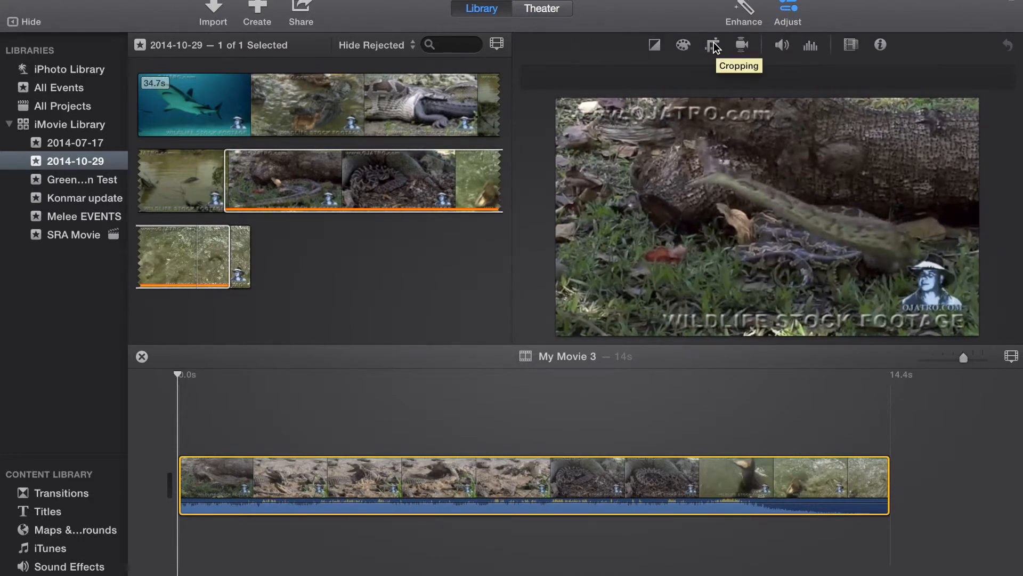
{"action": "left_click", "coordinate": [717, 48]}
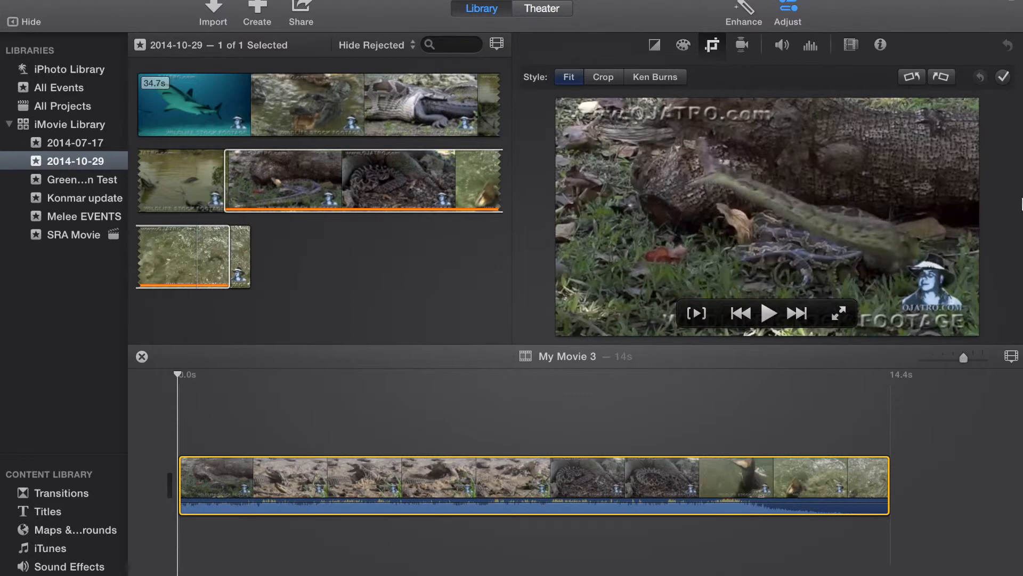
{"action": "left_click", "coordinate": [683, 46]}
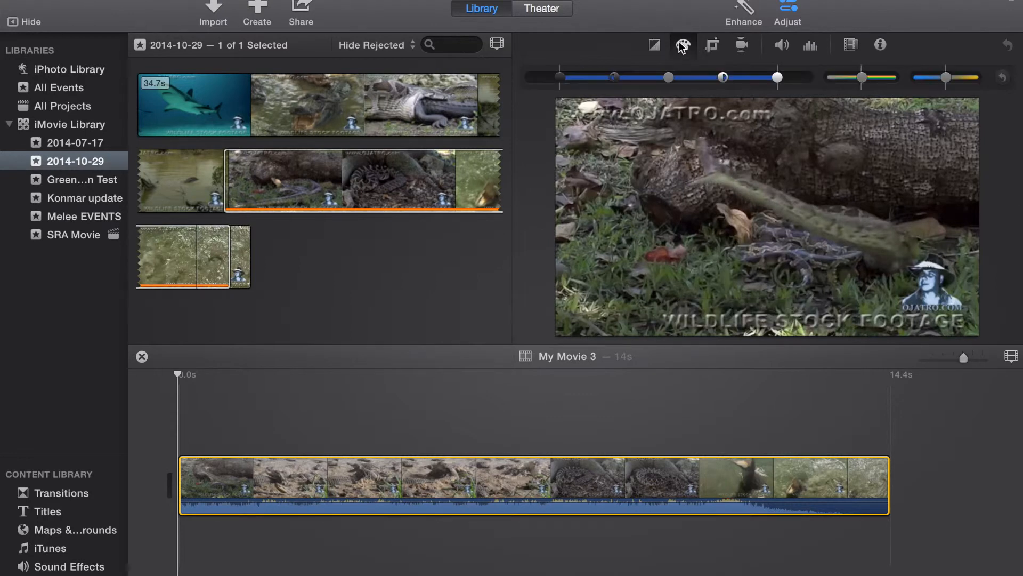
{"action": "left_click", "coordinate": [863, 79]}
{"action": "mouse_move", "coordinate": [864, 79]}
{"action": "left_mouse_down"}
{"action": "mouse_move", "coordinate": [902, 76]}
{"action": "mouse_move", "coordinate": [791, 91]}
{"action": "mouse_move", "coordinate": [862, 77]}
{"action": "left_mouse_up"}
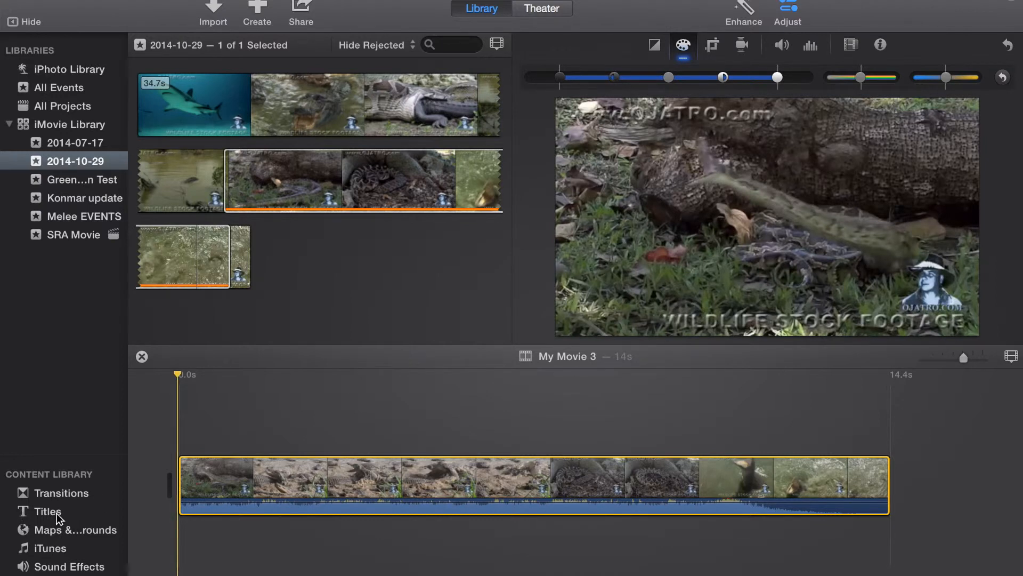
- Browse the whole collection of available transitions
{"action": "left_click", "coordinate": [60, 491]}
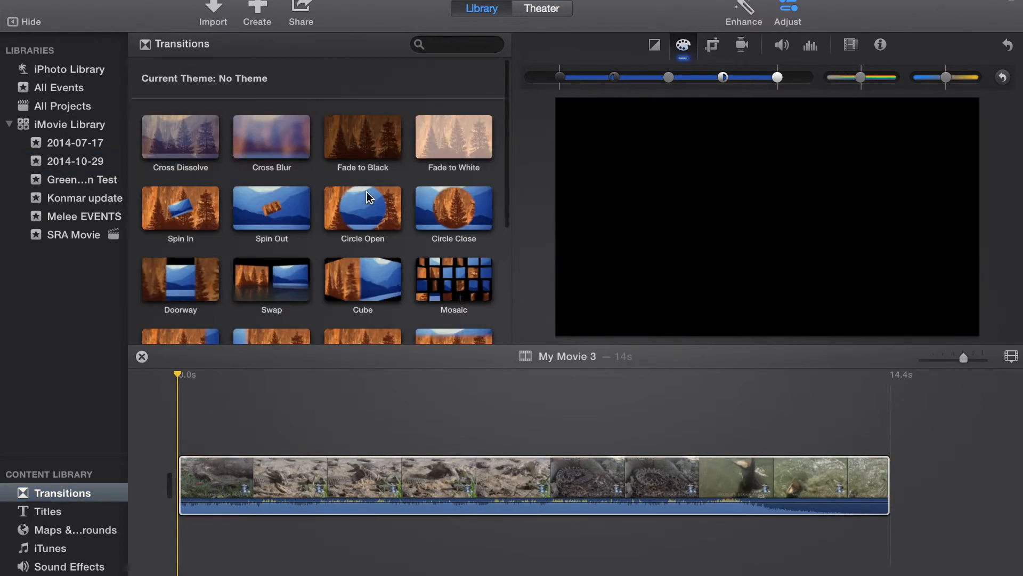
{"action": "scroll", "coordinate": [367, 191], "scroll_direction": "down", "scroll_amount": 3}
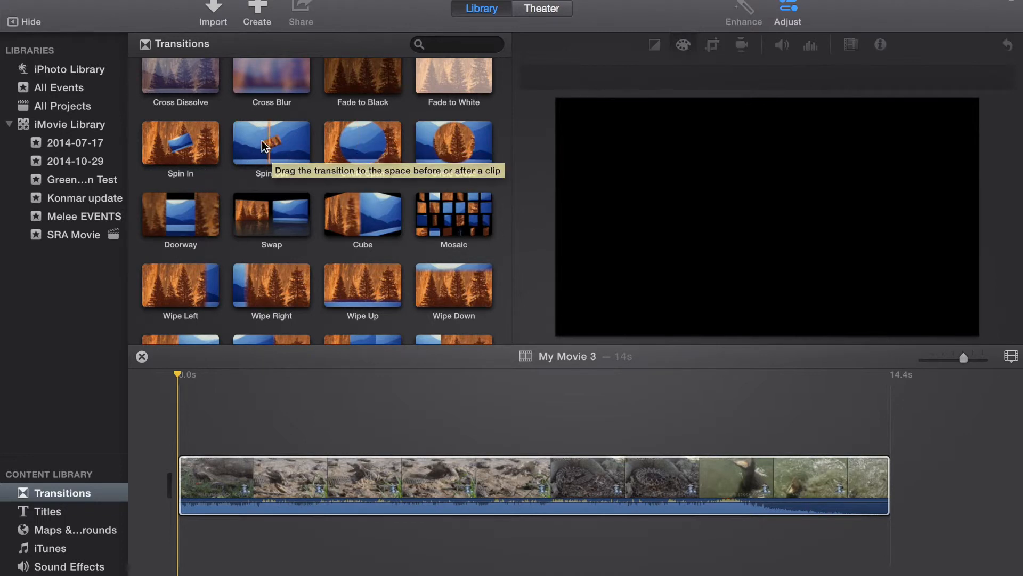
{"action": "scroll", "coordinate": [273, 210], "scroll_direction": "down", "scroll_amount": 5}
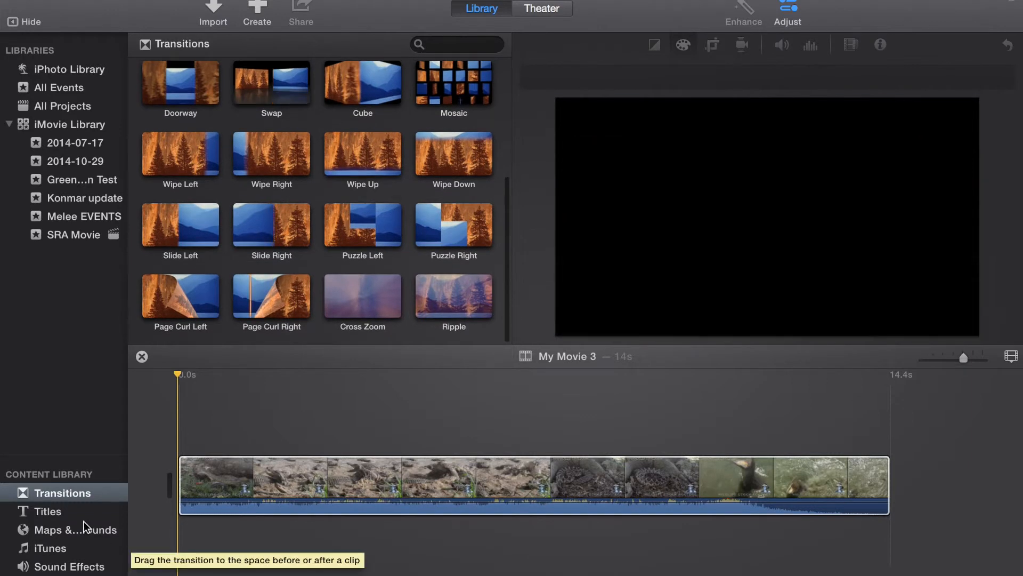
- Add a Standard title above the video clip, beginning shortly after the clip's start
{"action": "left_click", "coordinate": [53, 515]}
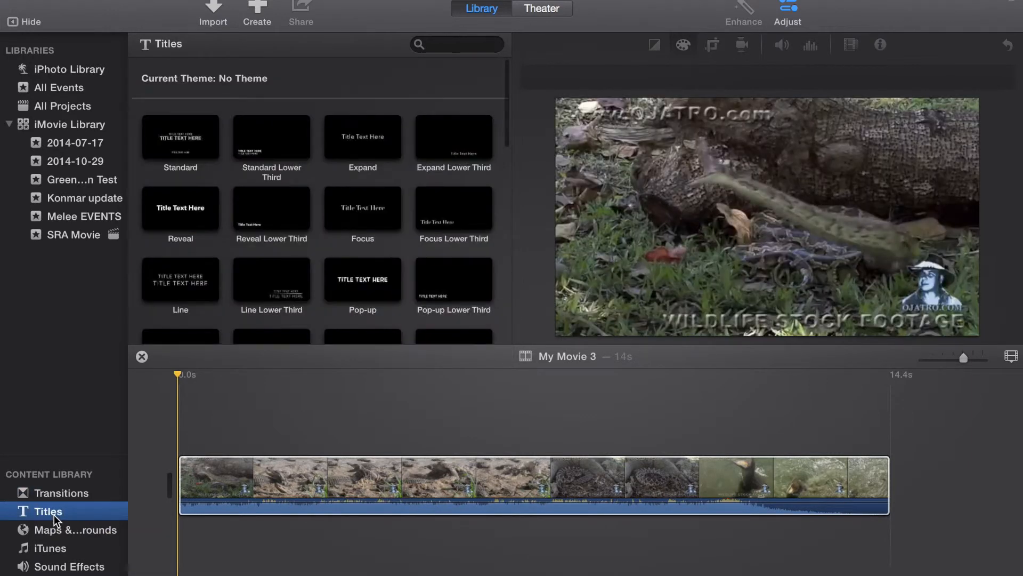
{"action": "left_click", "coordinate": [198, 144]}
{"action": "left_click_drag", "start_coordinate": [199, 144], "coordinate": [293, 440]}
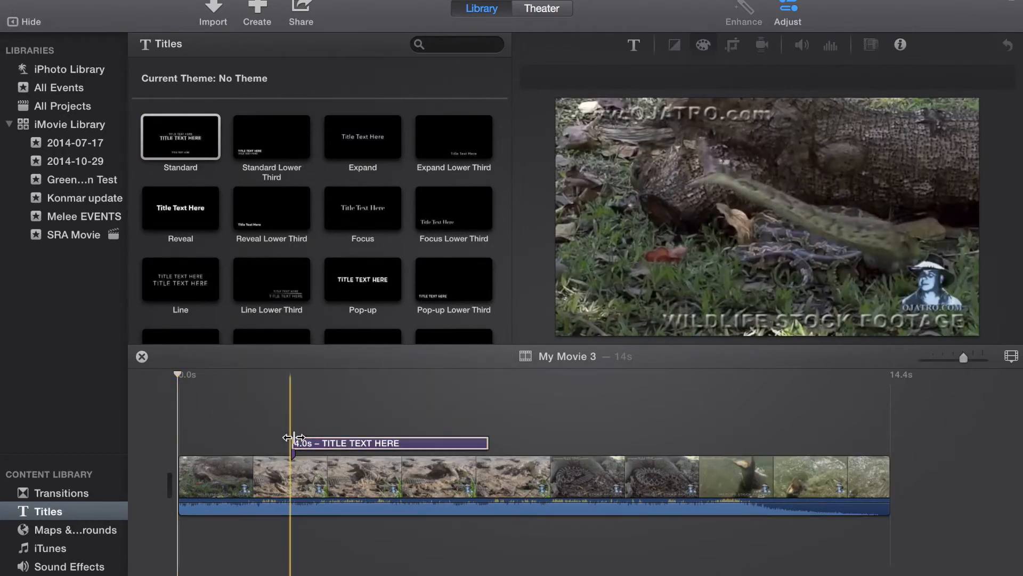
- Replace the upper line of the title's placeholder text with GHJKJGC
{"action": "left_click", "coordinate": [355, 443]}
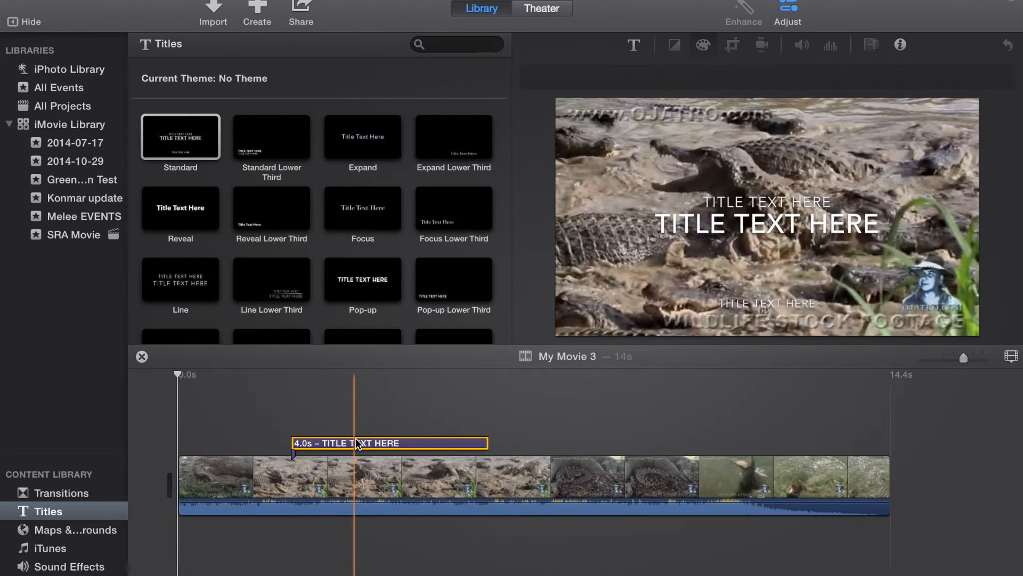
{"action": "double_click", "coordinate": [364, 444]}
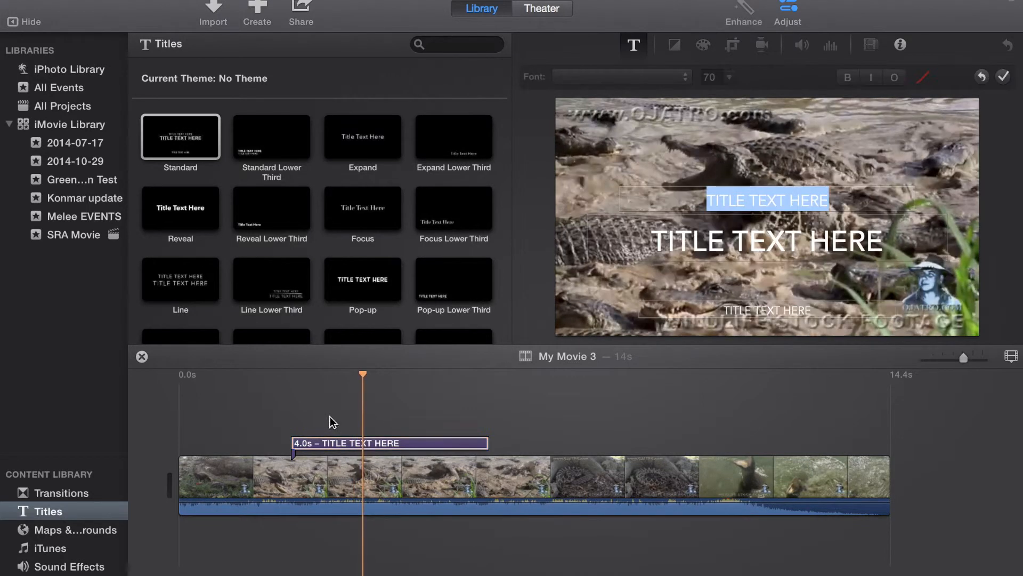
{"action": "left_click", "coordinate": [766, 190]}
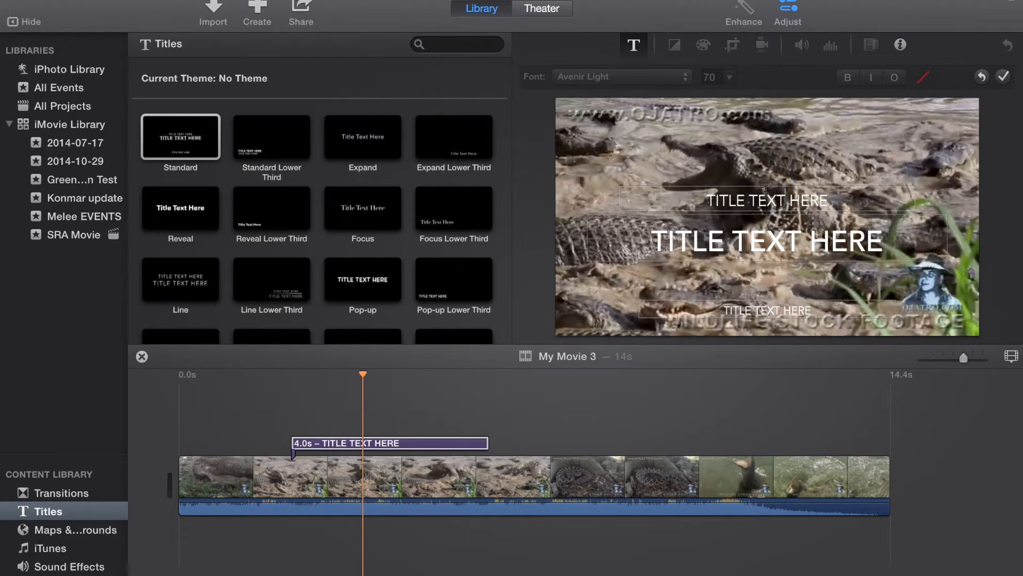
{"action": "triple_click", "coordinate": [766, 190]}
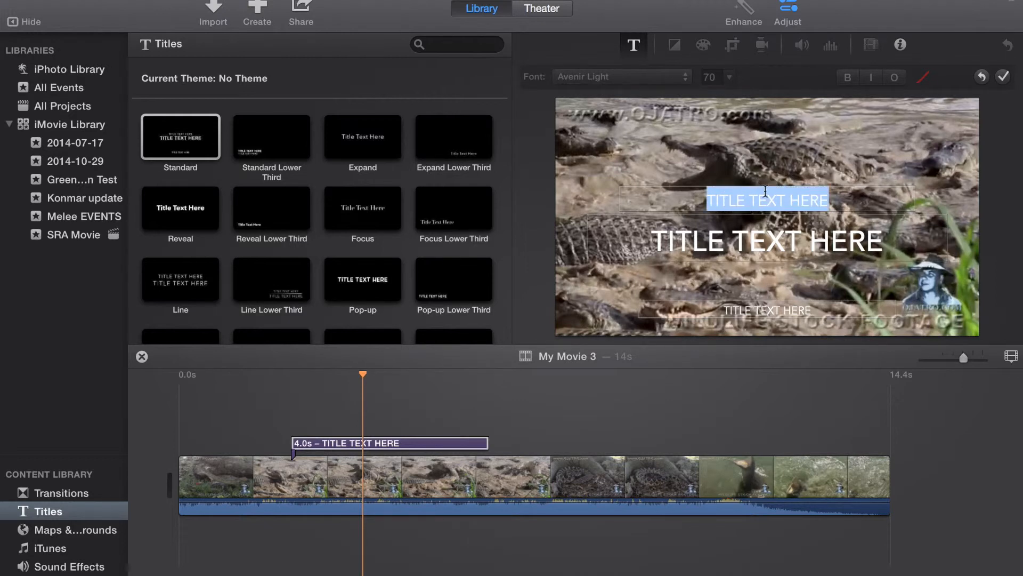
{"action": "type", "text": "GHJKJGC"}
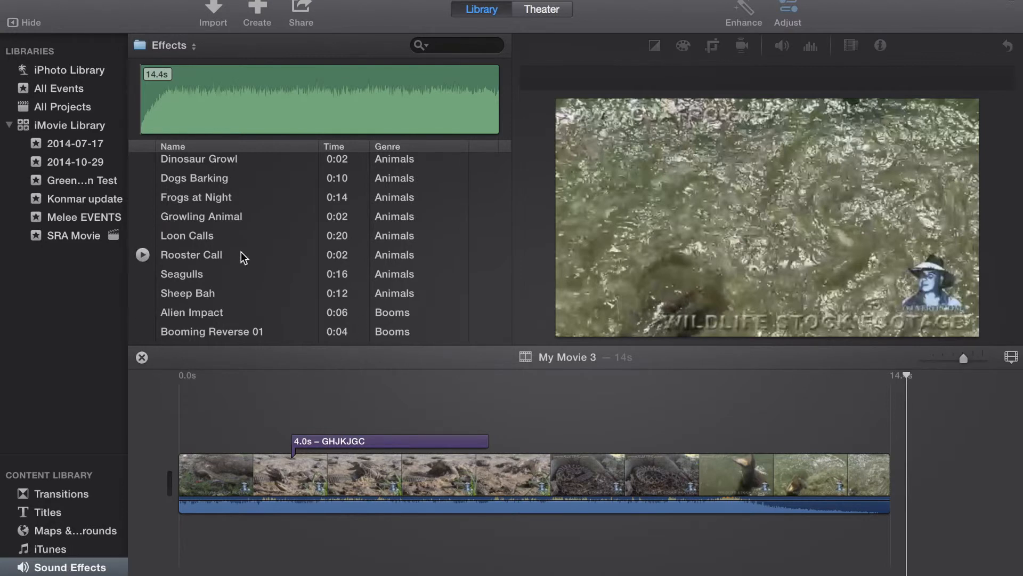
- Add the Loon Calls sound effect beneath the video clip near its start and raise the sound's volume above 100%
{"action": "scroll", "coordinate": [240, 252], "scroll_direction": "down", "scroll_amount": 3}
{"action": "left_click_drag", "start_coordinate": [208, 187], "coordinate": [228, 530]}
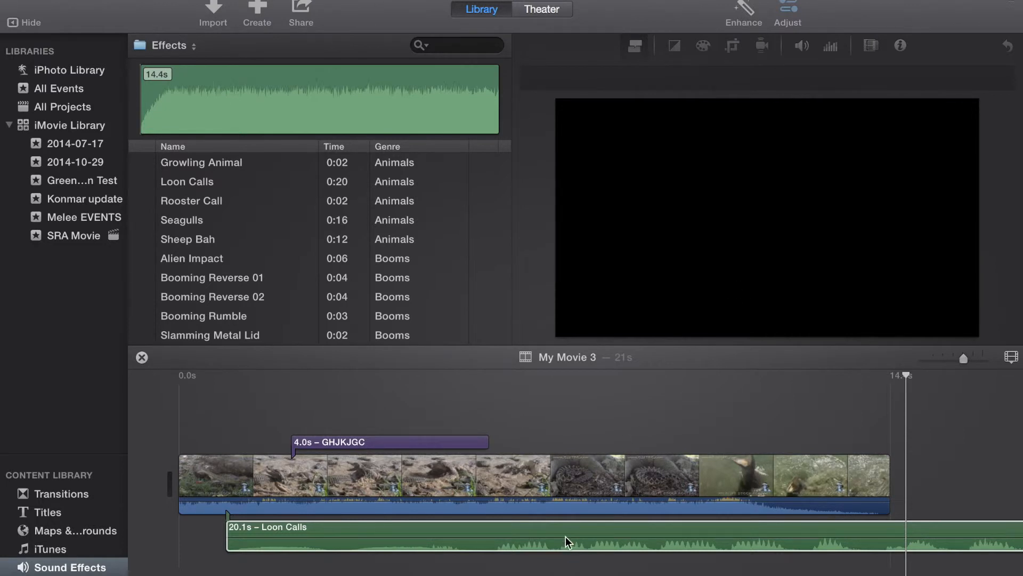
{"action": "left_click", "coordinate": [463, 529]}
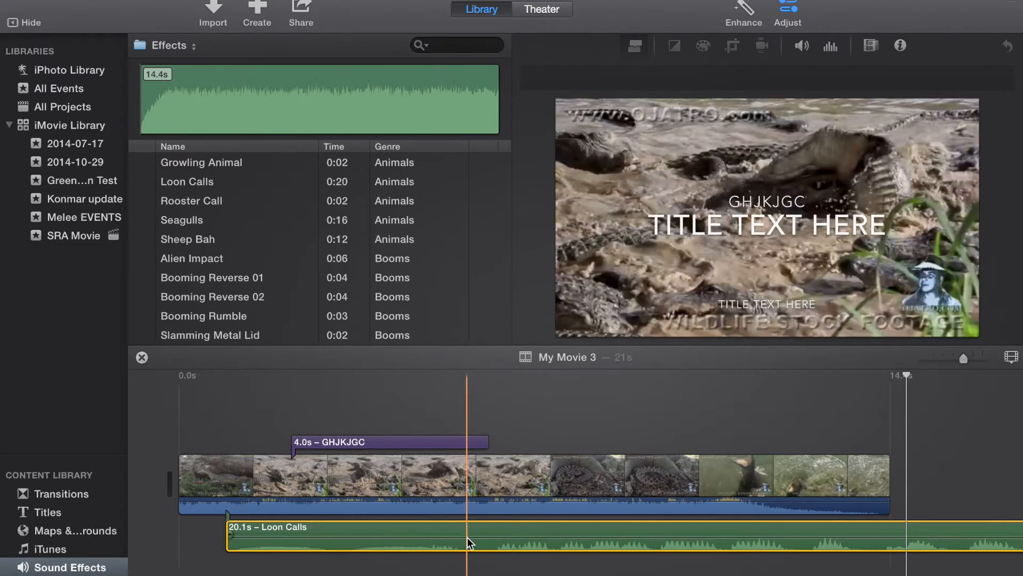
{"action": "left_click_drag", "start_coordinate": [468, 537], "coordinate": [467, 536]}
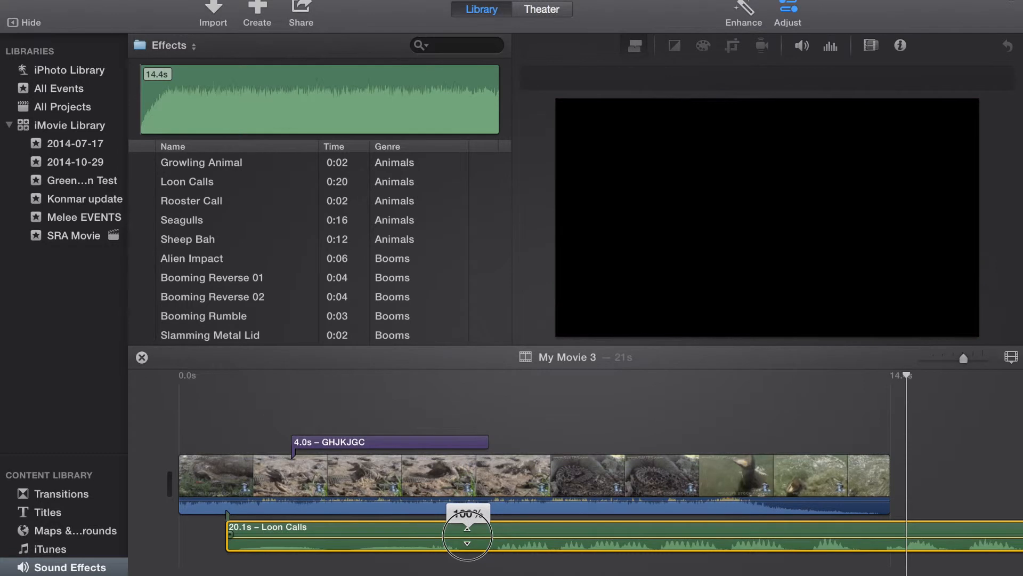
{"action": "mouse_move", "coordinate": [468, 536]}
{"action": "left_mouse_down"}
{"action": "mouse_move", "coordinate": [462, 551]}
{"action": "mouse_move", "coordinate": [469, 517]}
{"action": "left_mouse_up"}
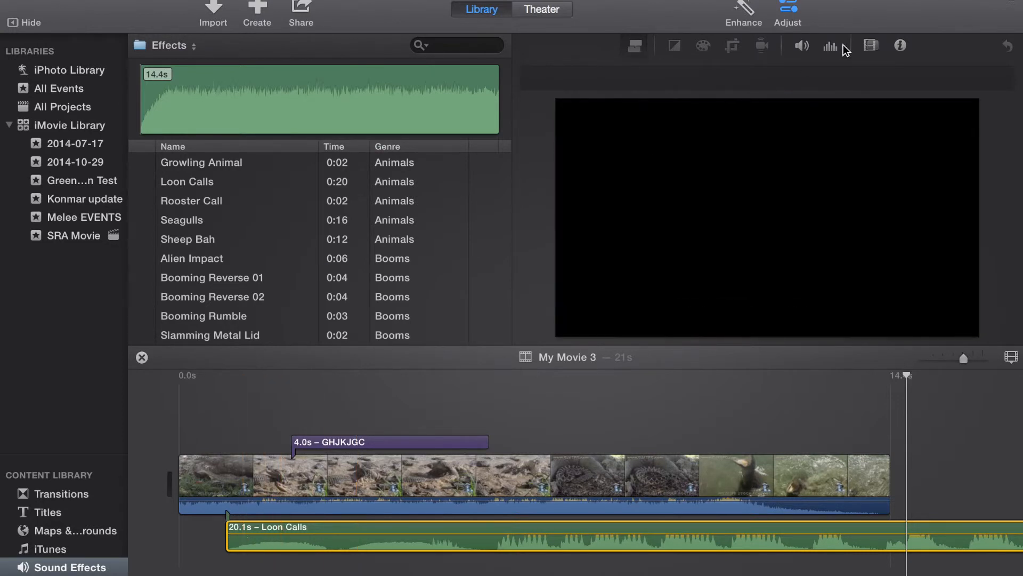
- Examine the noise reduction and equalizer presets for the Loon Calls sound, keeping the equalizer on Flat
{"action": "left_click", "coordinate": [830, 48]}
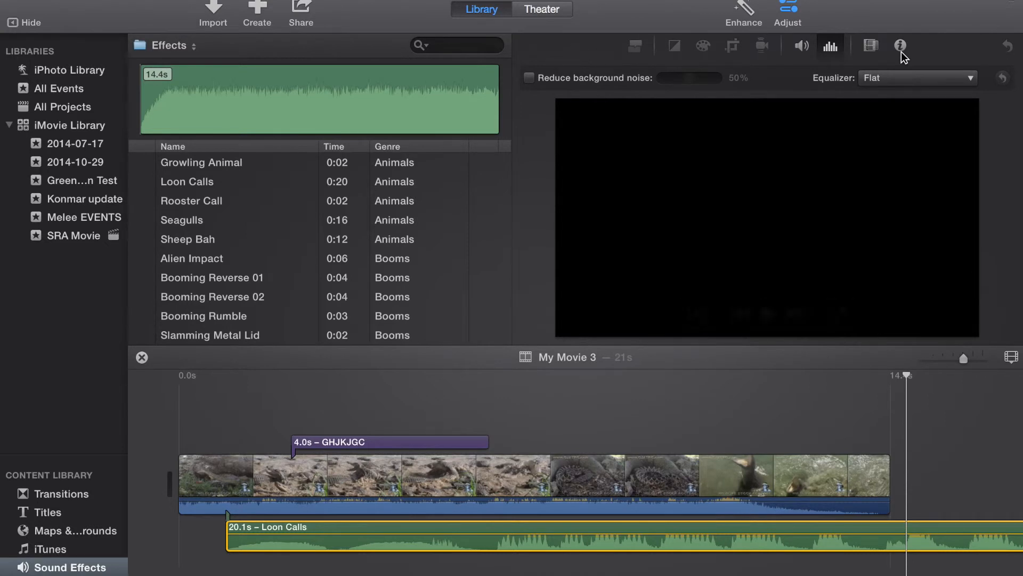
{"action": "left_click", "coordinate": [890, 80]}
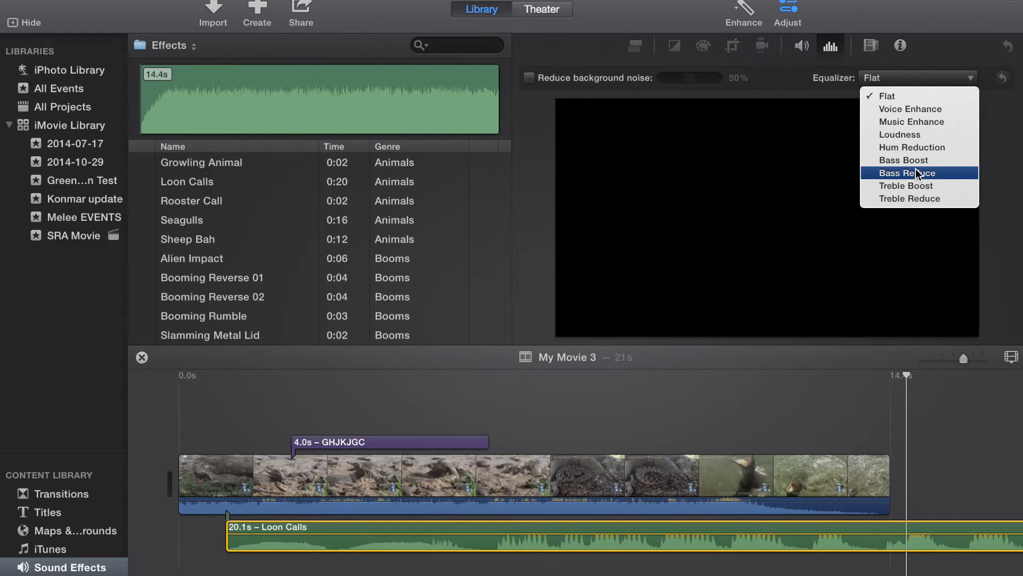
{"action": "left_click", "coordinate": [915, 94]}
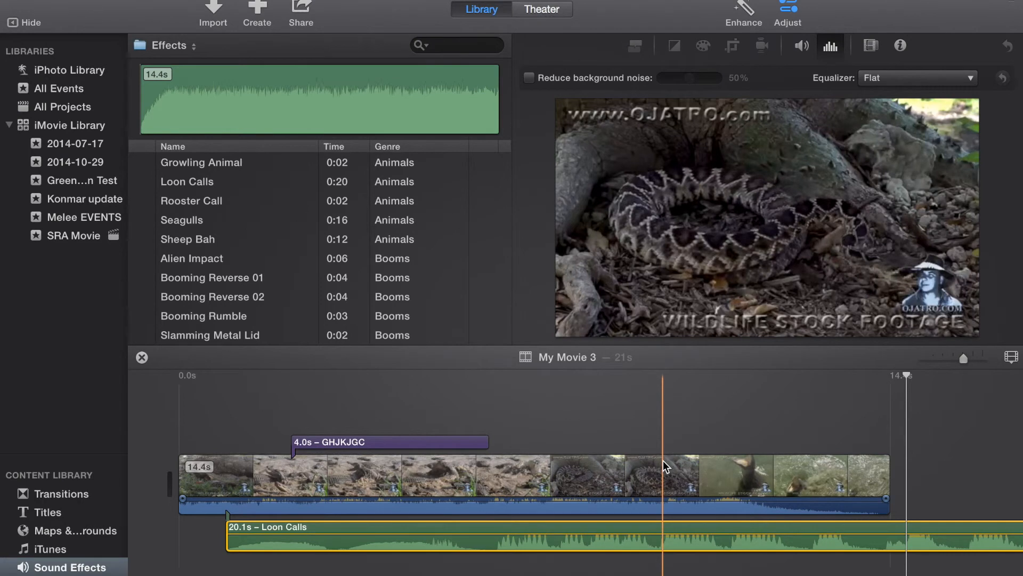
- Show the speed editor on the video clip, try speeding it up to 12.1 s, and slow it down to last 15.4 s
{"action": "right_click", "coordinate": [663, 467]}
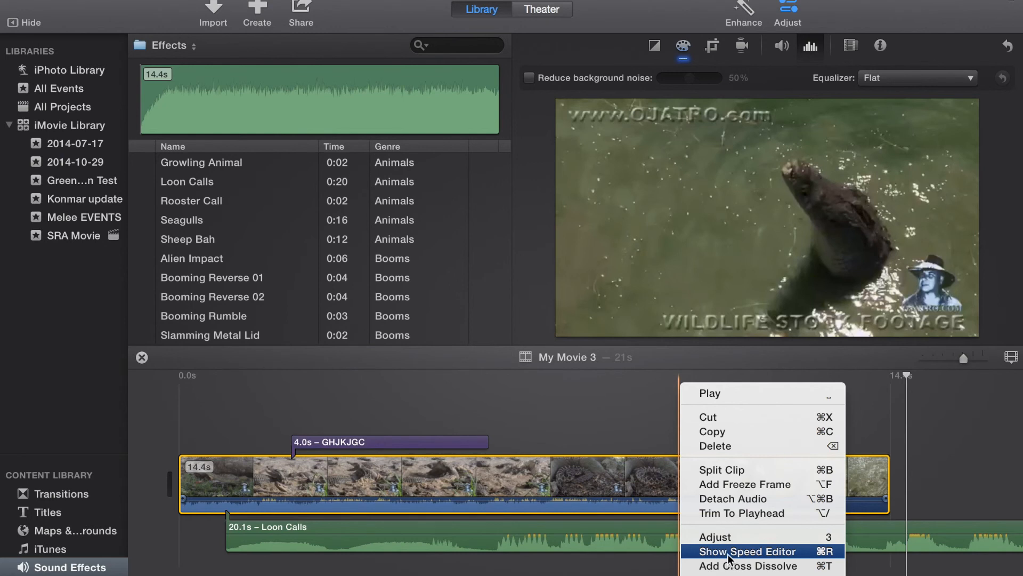
{"action": "left_click", "coordinate": [730, 559]}
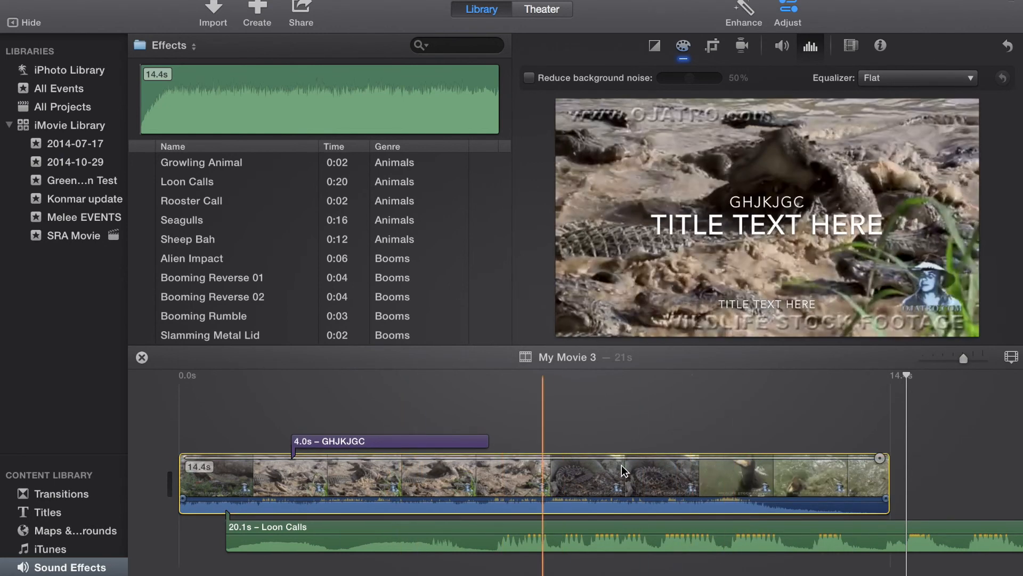
{"action": "left_click_drag", "start_coordinate": [880, 460], "coordinate": [747, 457]}
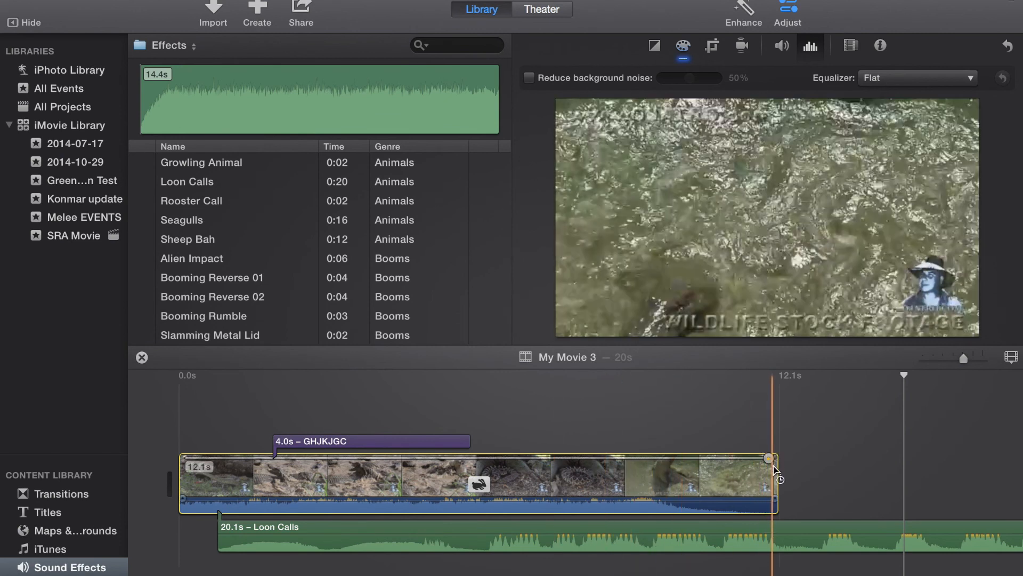
{"action": "left_click_drag", "start_coordinate": [773, 463], "coordinate": [935, 462]}
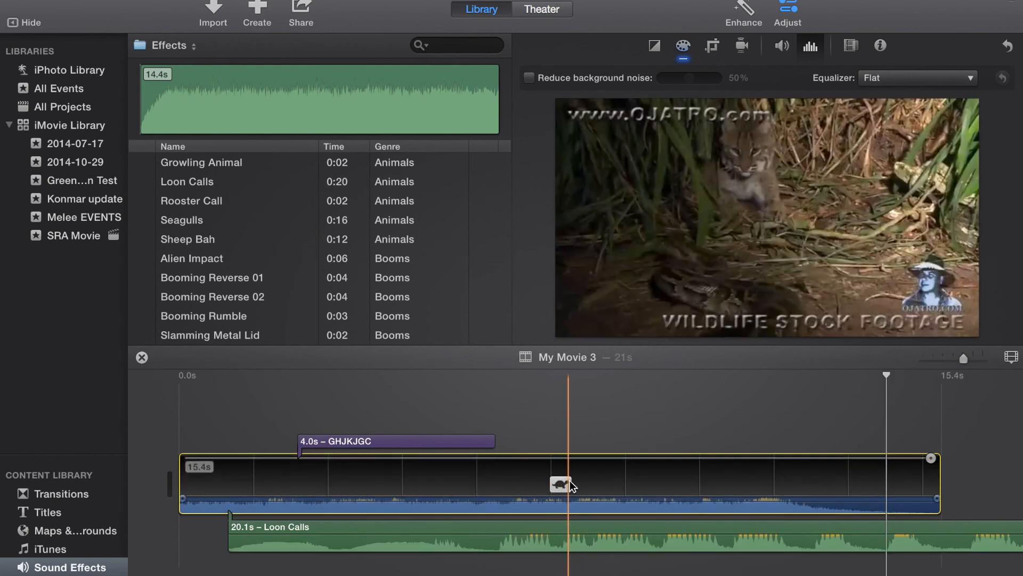